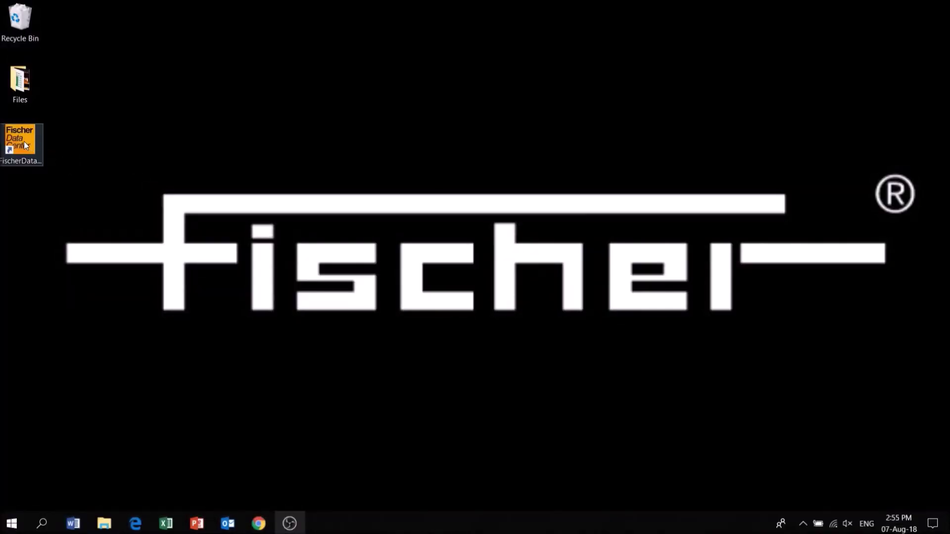
Launch FISCHER DataCenter from its desktop shortcut.
double_click(24, 141)
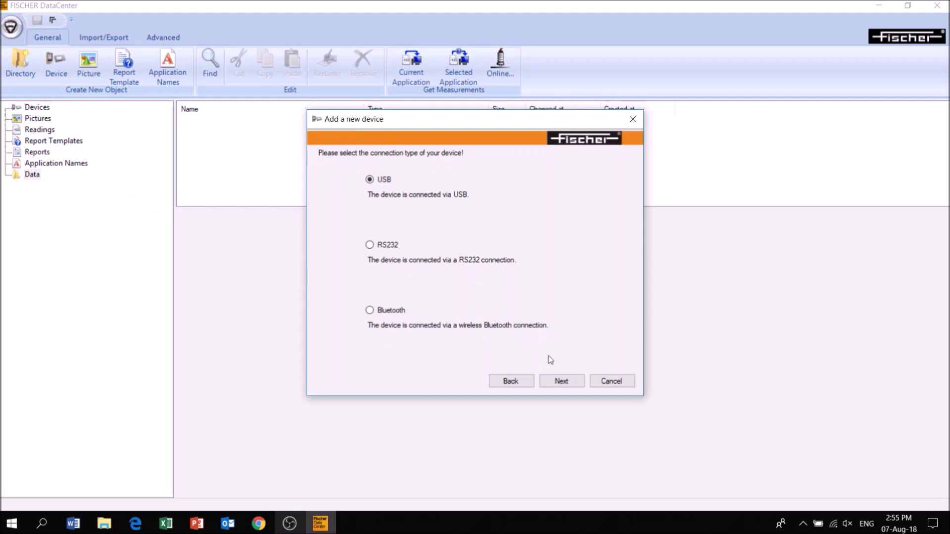
Add the USB Dualscope FMP40 on COM5 as device 'New Dualscope FMP40'.
click(566, 382)
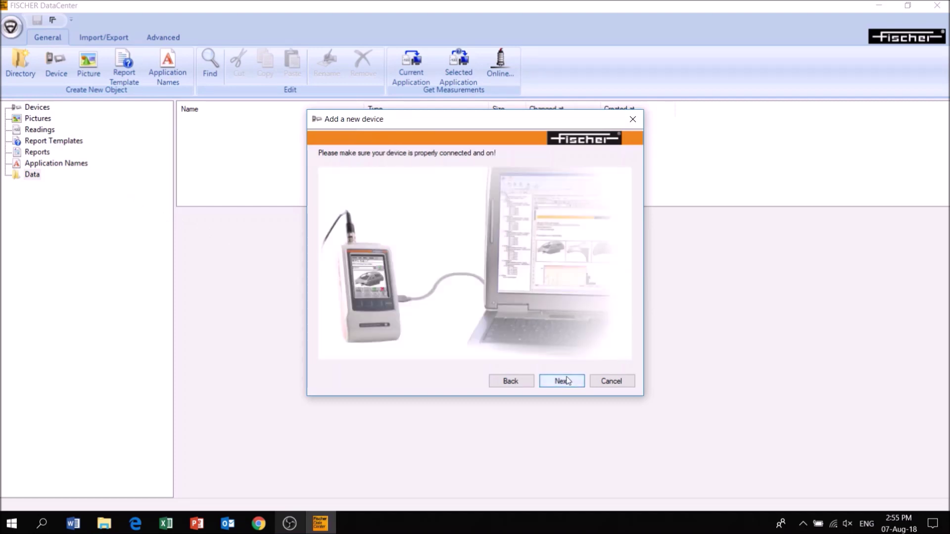
click(566, 381)
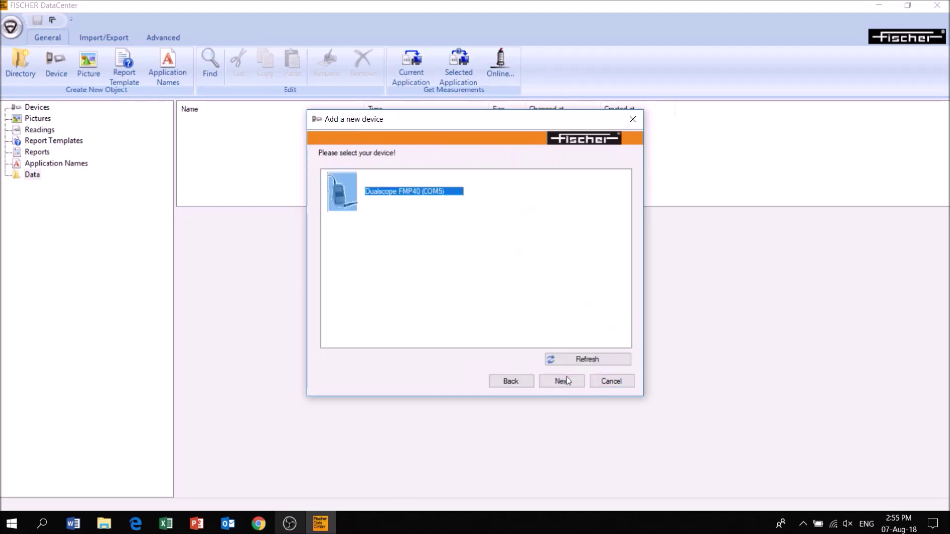
click(567, 381)
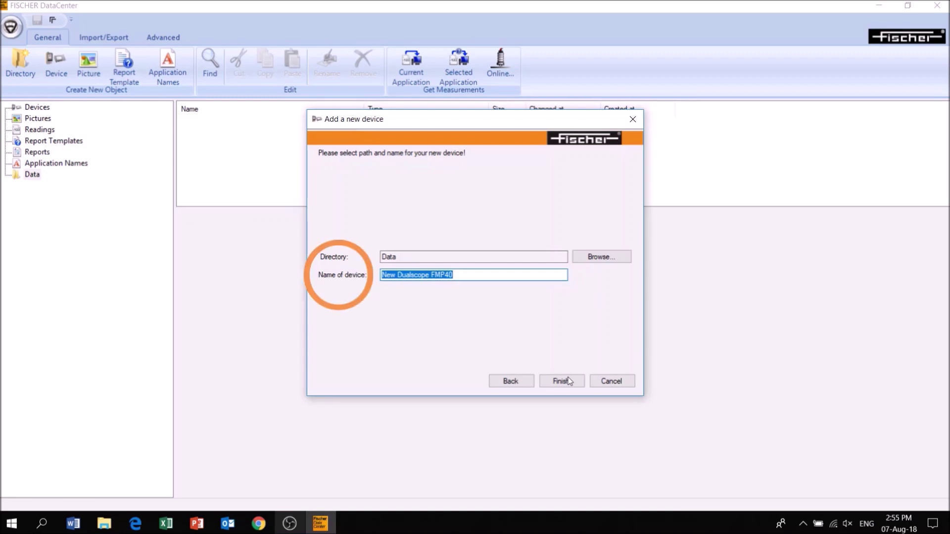
click(569, 382)
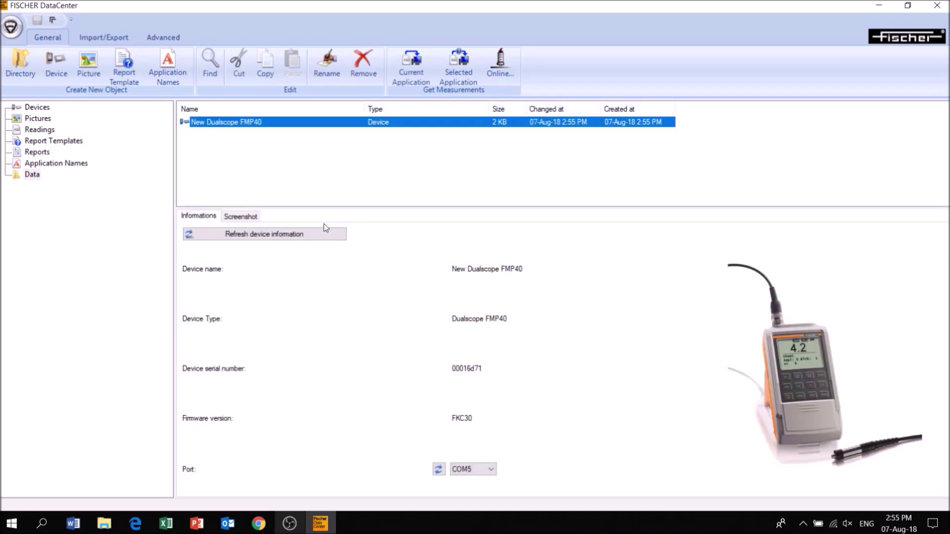
Create 'New Report Template' as a wizard-based readings report template.
click(125, 72)
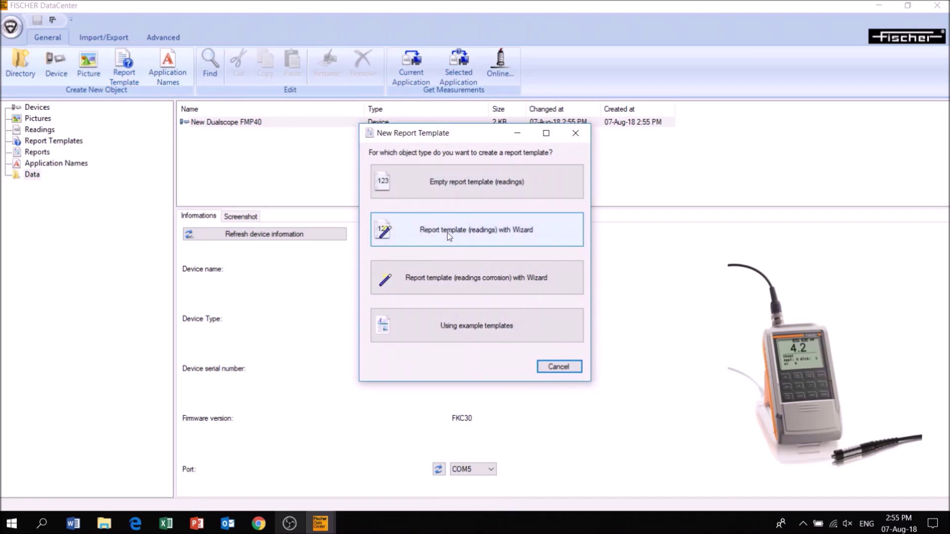
click(448, 236)
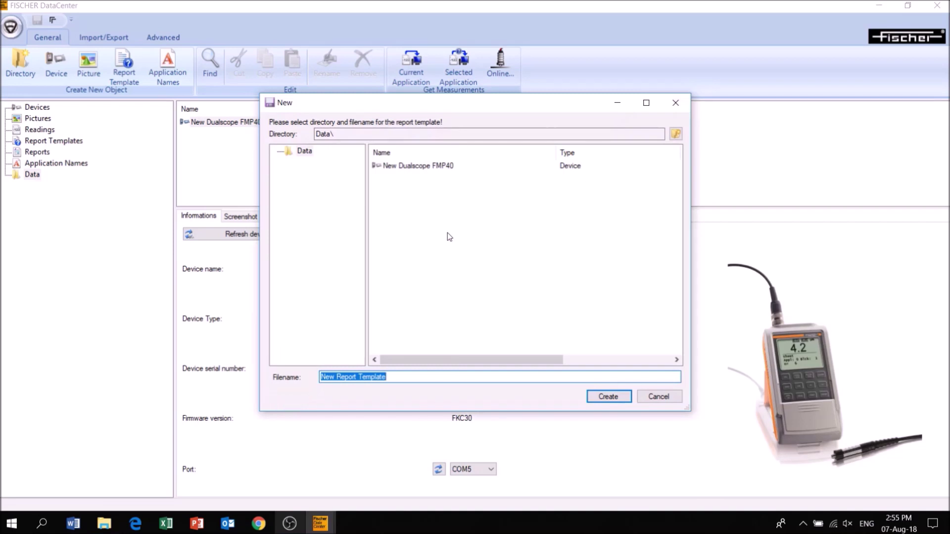
click(608, 397)
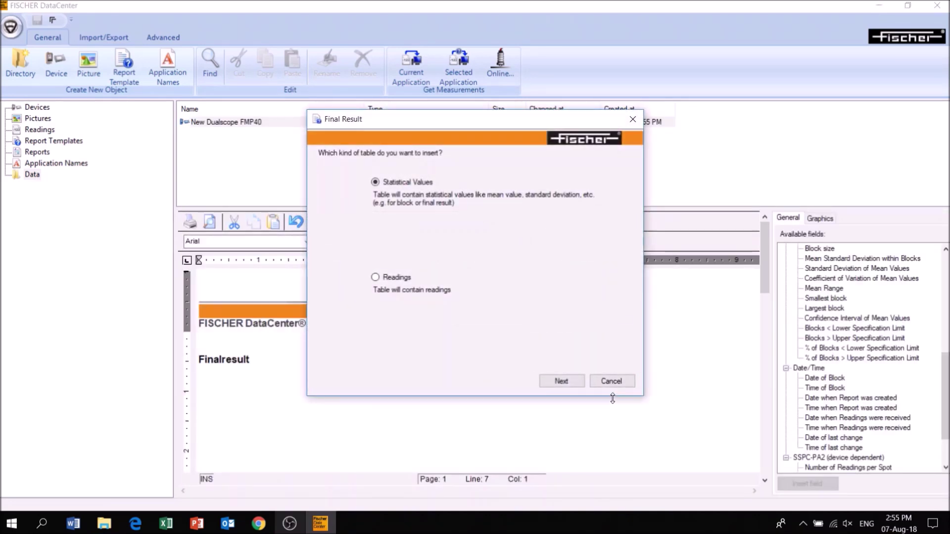
Insert a specific-readings table of 5 blocks with 3 readings each under Finalresult.
click(402, 278)
click(566, 383)
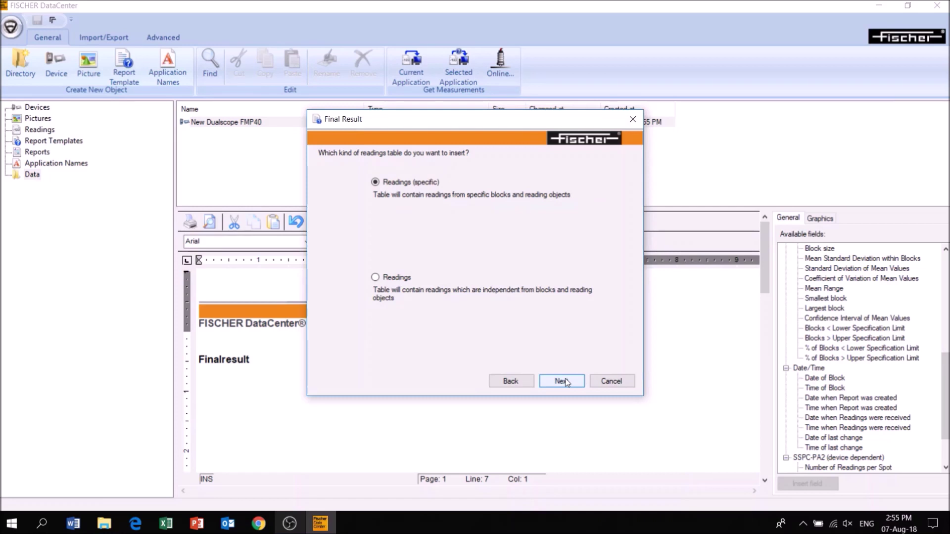
click(566, 382)
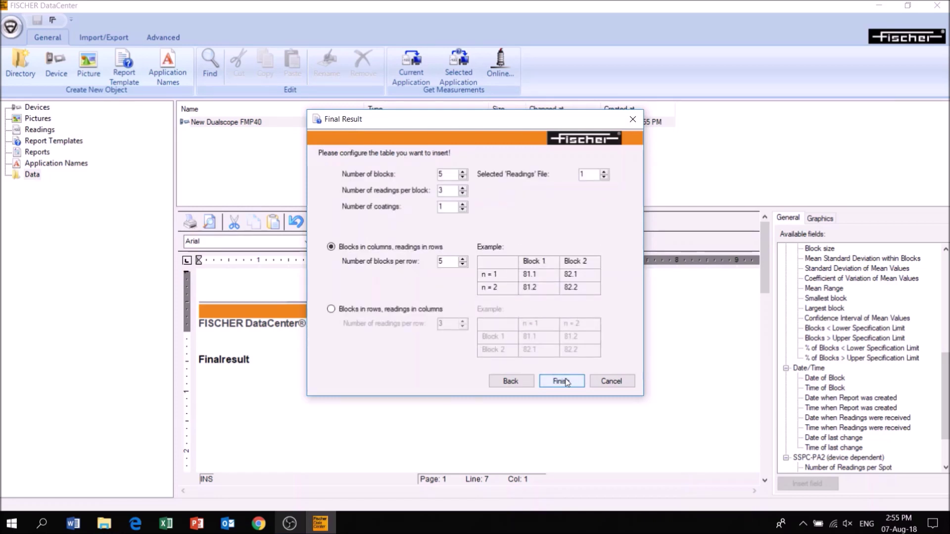
click(567, 382)
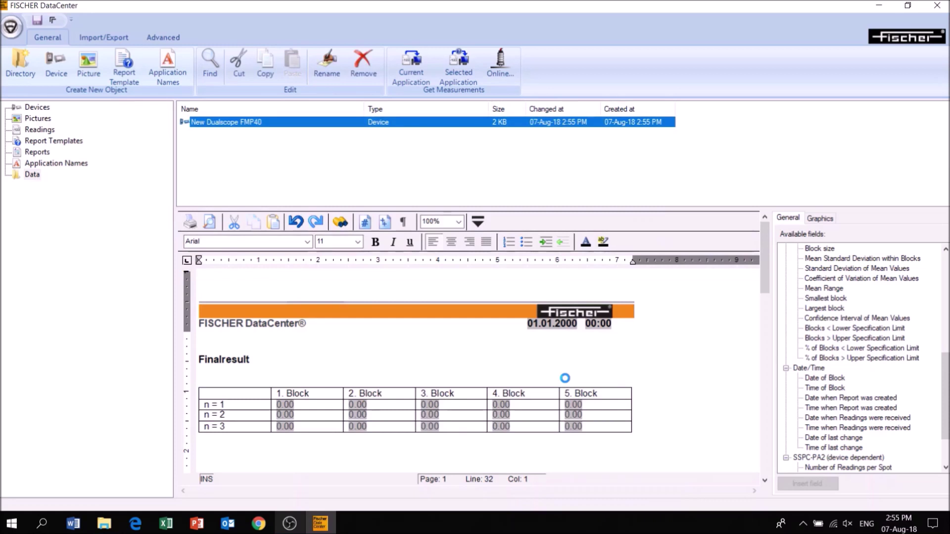
Place a Histogram graphic for all files and blocks below Finalresult.
click(788, 218)
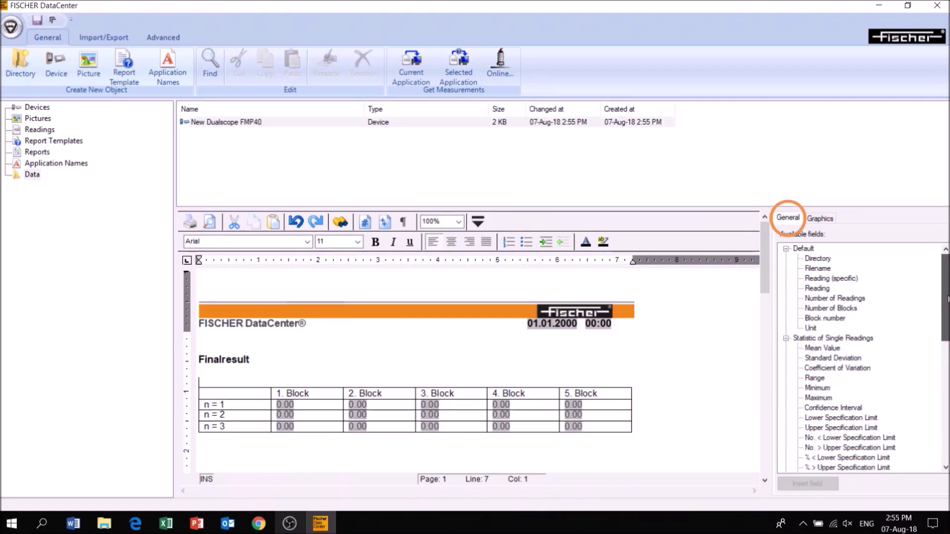
drag(948, 299, 948, 432)
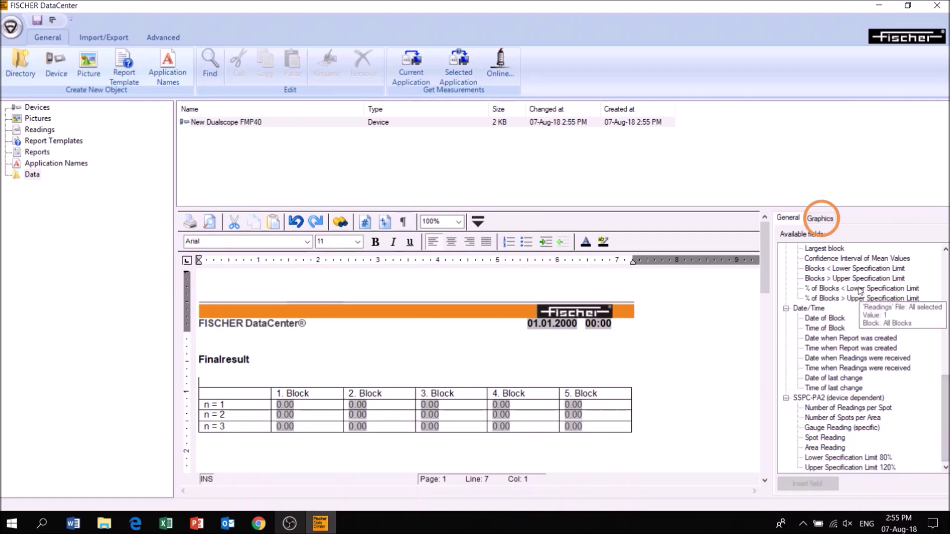
click(821, 218)
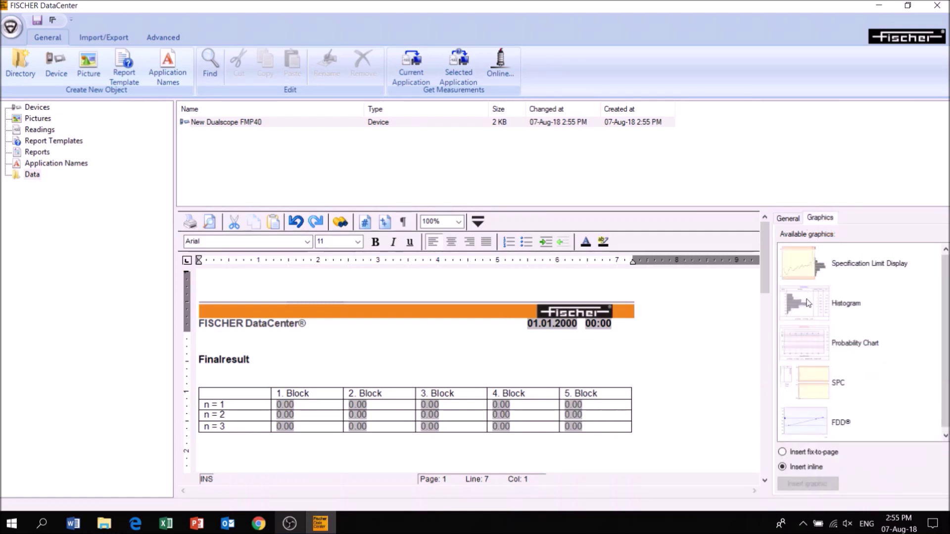
drag(807, 303, 209, 381)
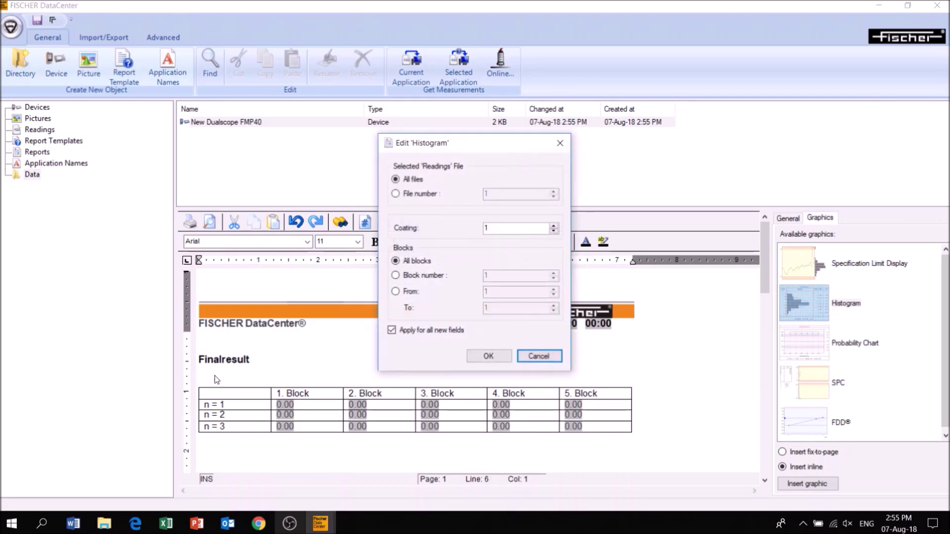
click(500, 361)
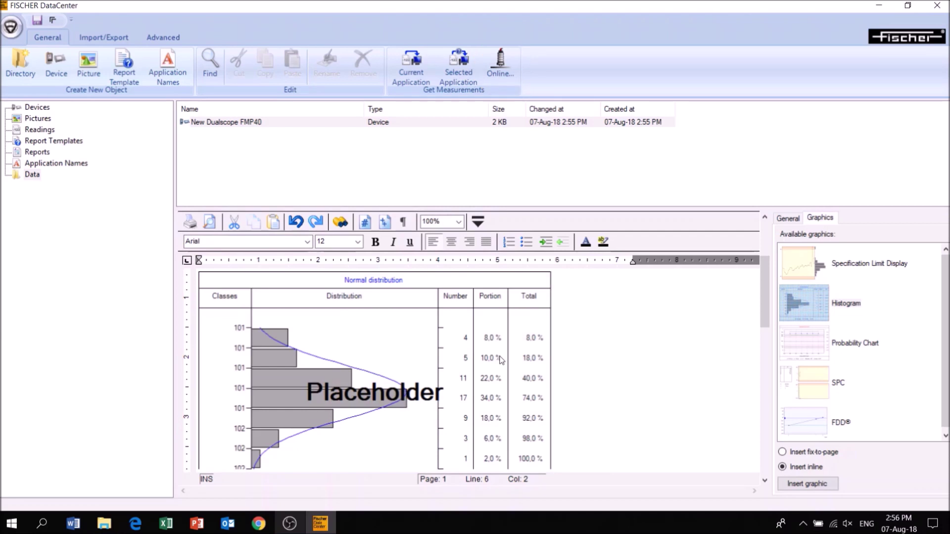
Retrieve the New Dualscope FMP40's current-application readings and save them as 'New Readings'.
click(411, 74)
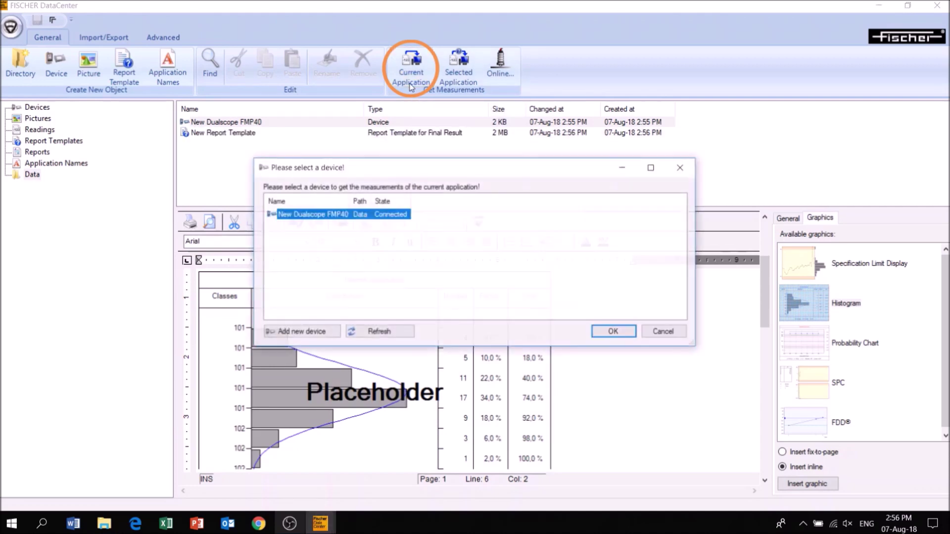
click(614, 331)
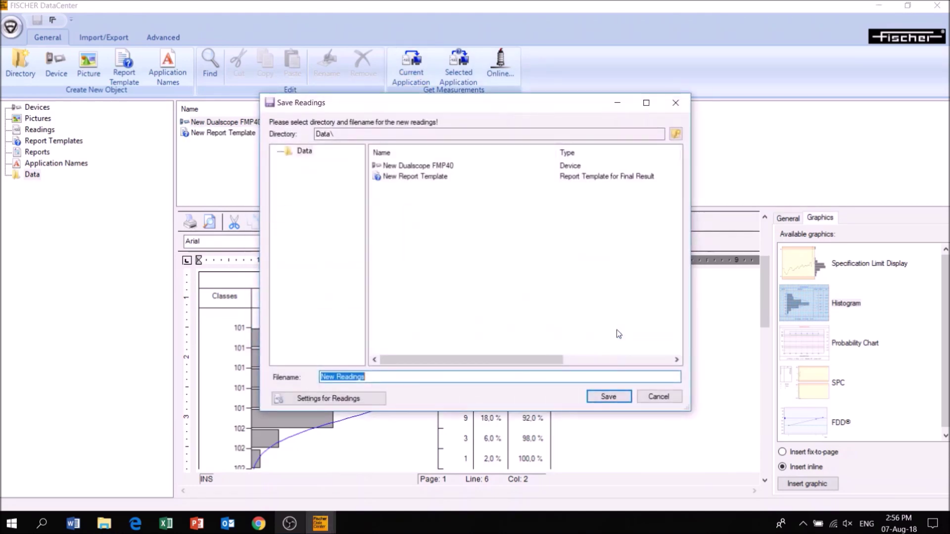
click(613, 398)
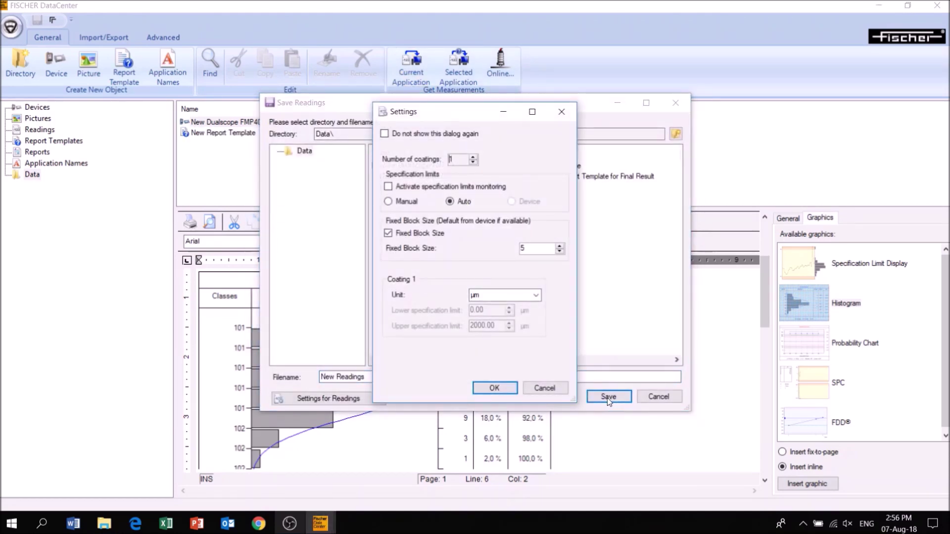
click(499, 390)
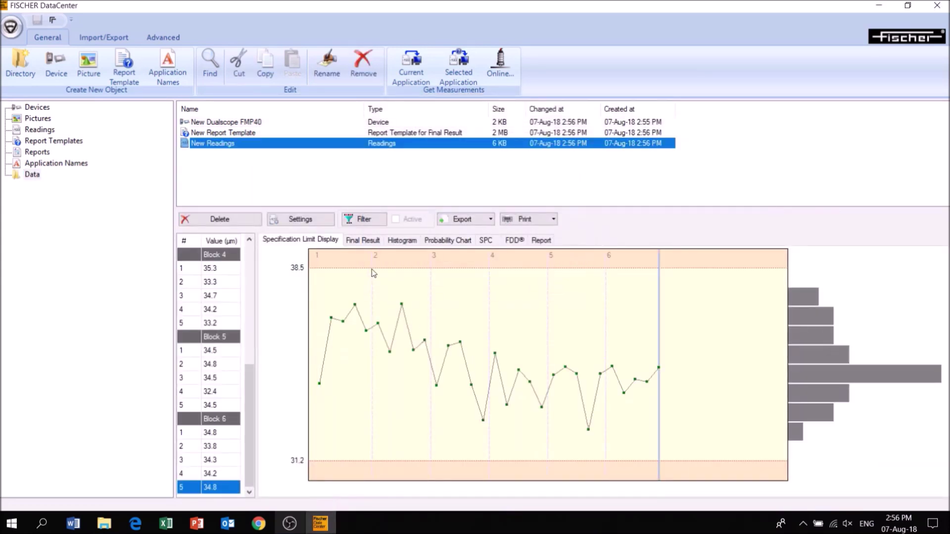
Browse the Final Result, Histogram, Probability Chart, SPC, FDD® and Report views, then show export options.
click(359, 244)
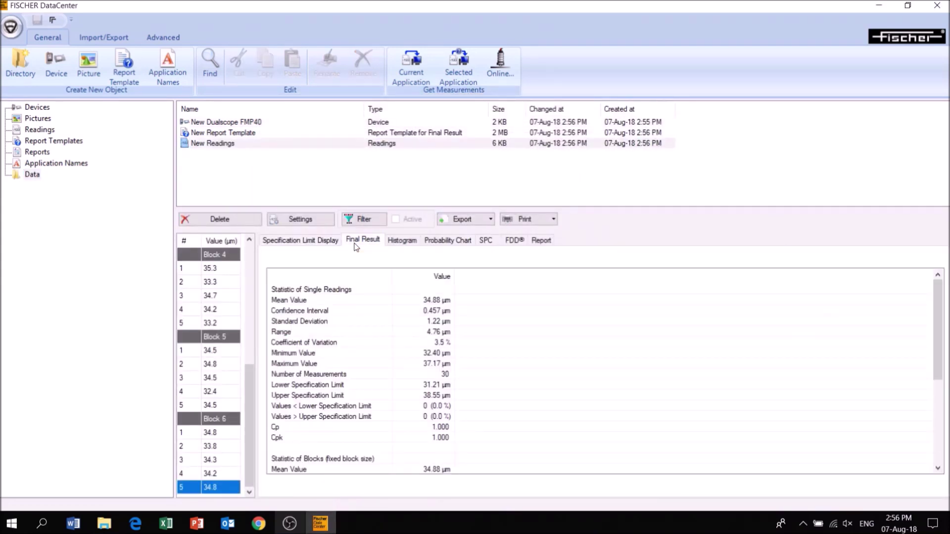
click(407, 247)
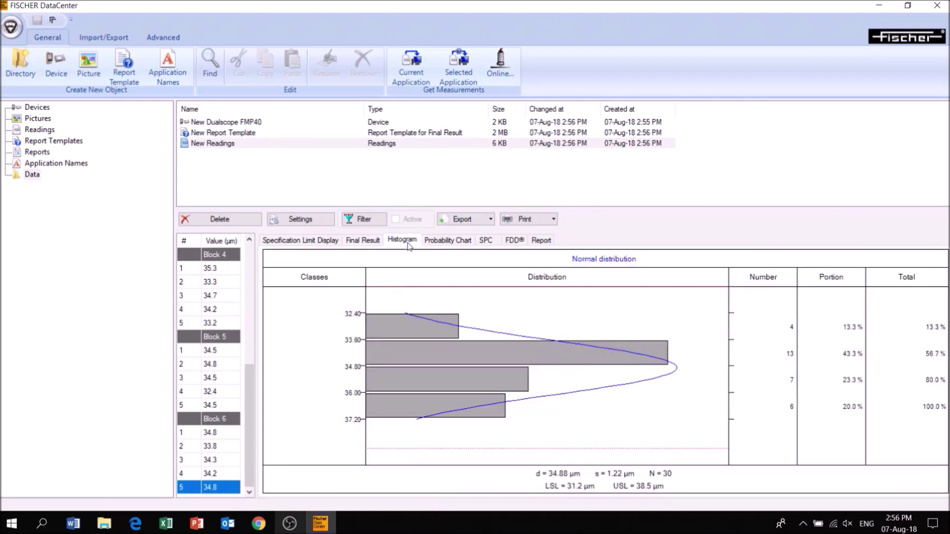
click(455, 242)
click(489, 244)
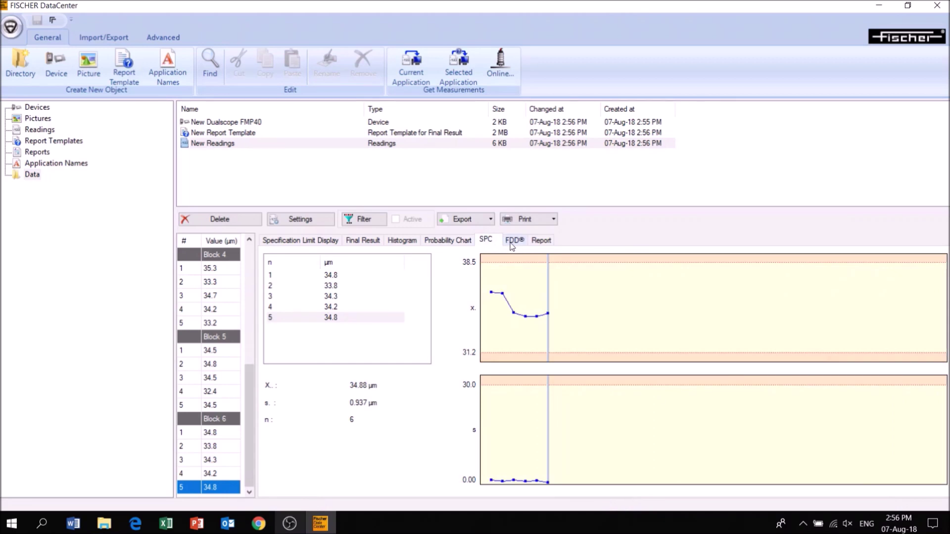
click(514, 242)
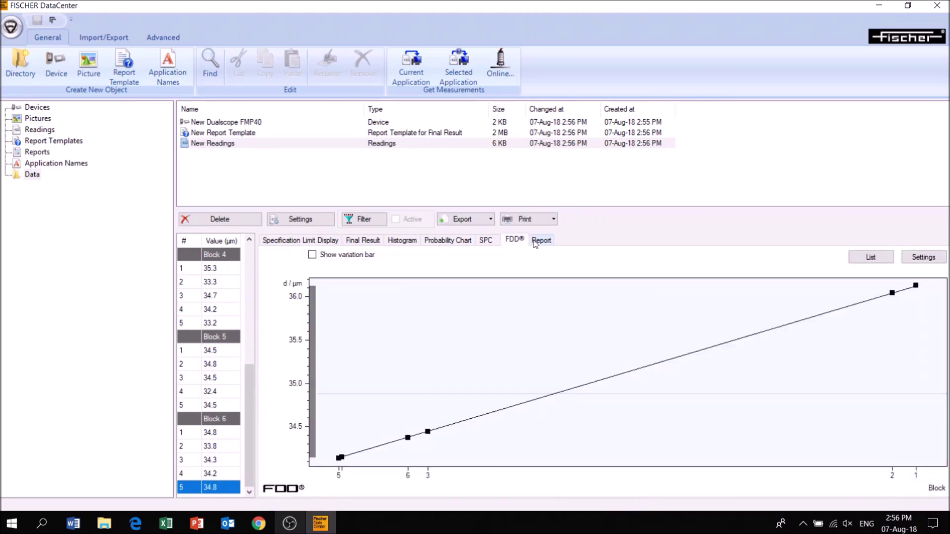
click(540, 241)
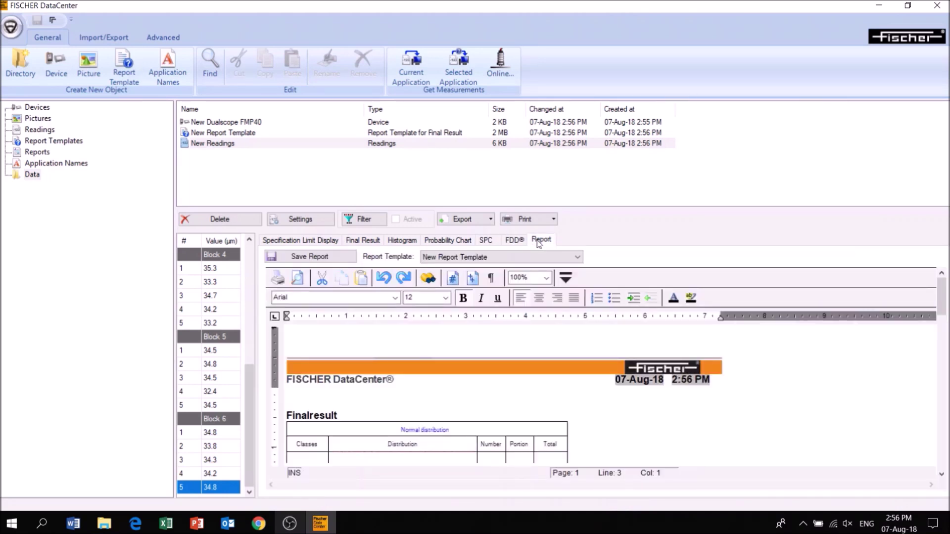
click(490, 221)
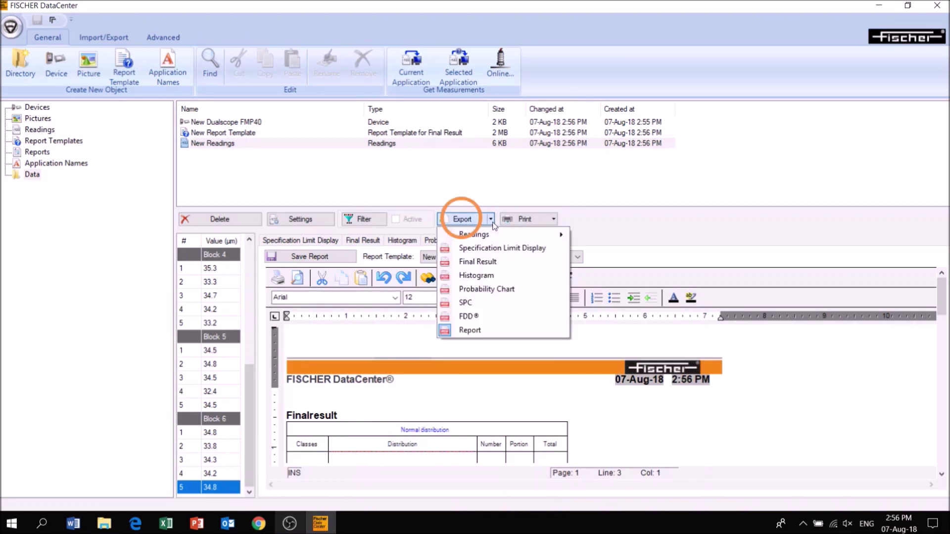
mouse_move(475, 235)
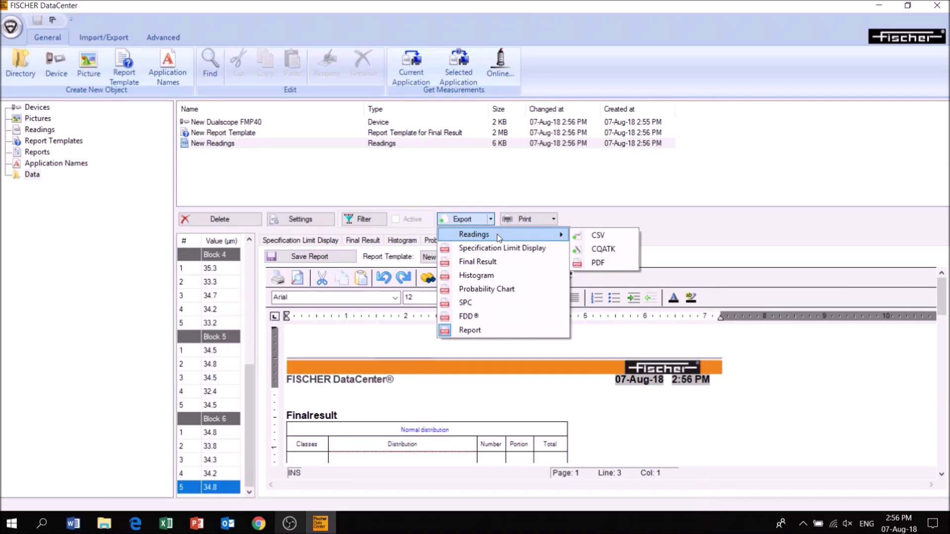
Export the report as 'Export for New Readings.pdf' in Documents and open it.
click(494, 330)
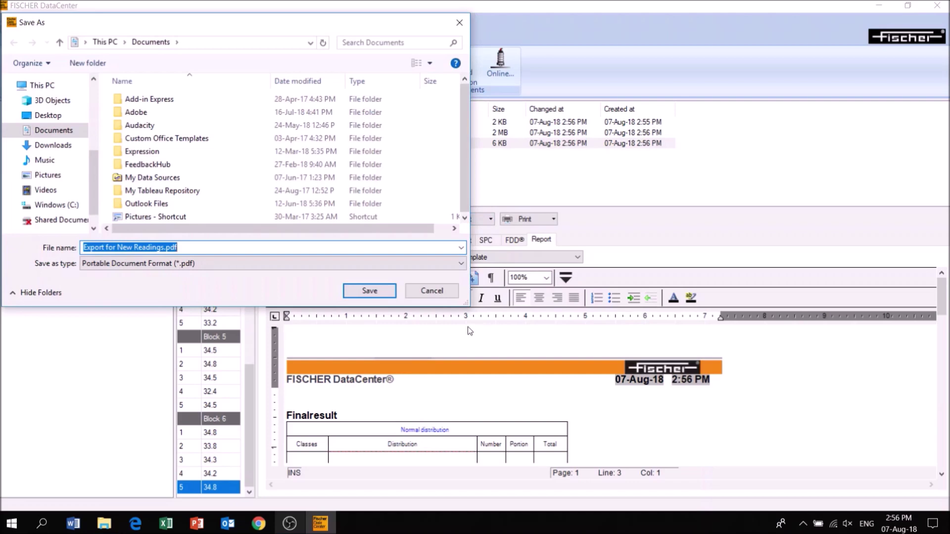
click(386, 290)
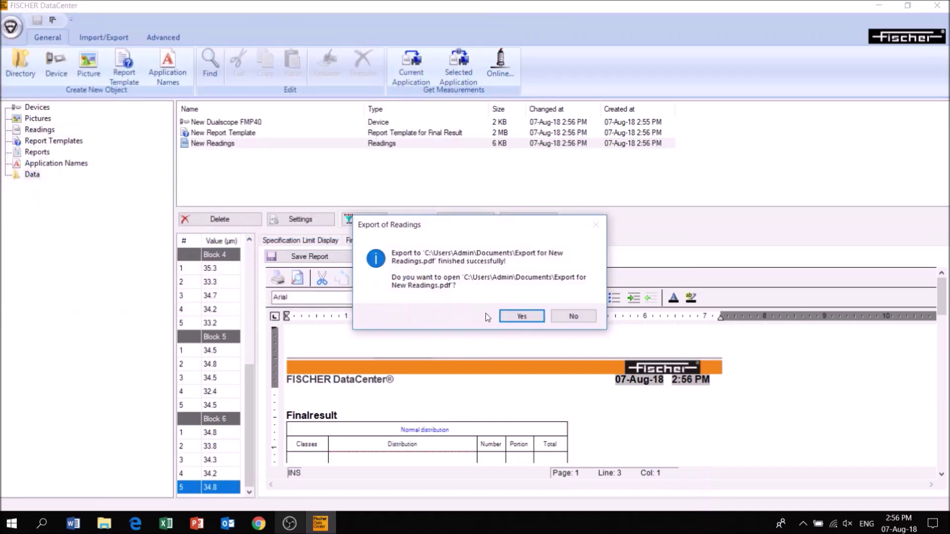
click(518, 317)
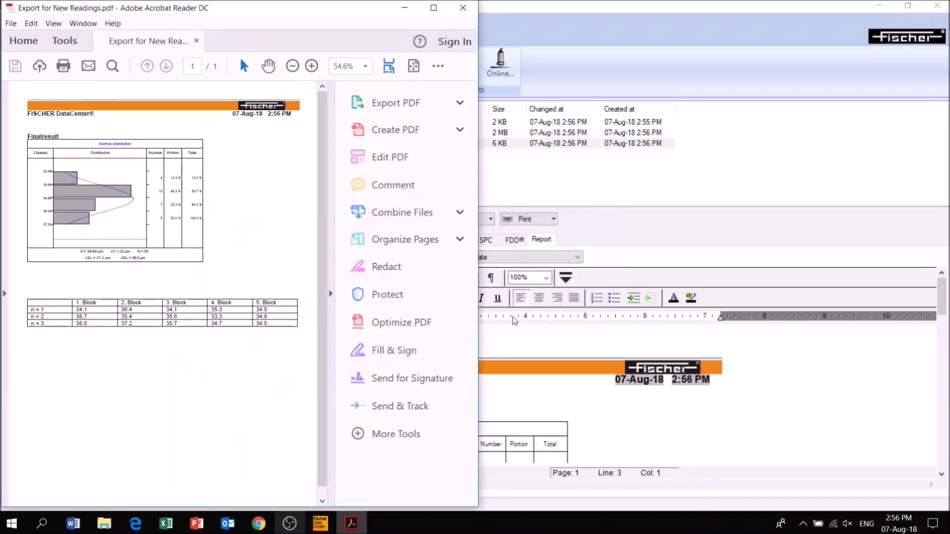
Collapse Acrobat Reader's Tools pane so the report page fills the window.
click(332, 314)
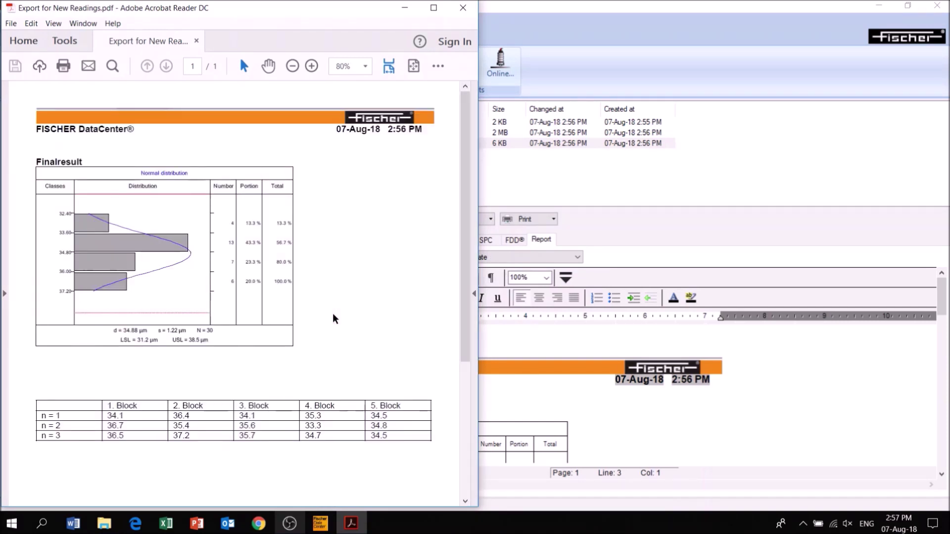